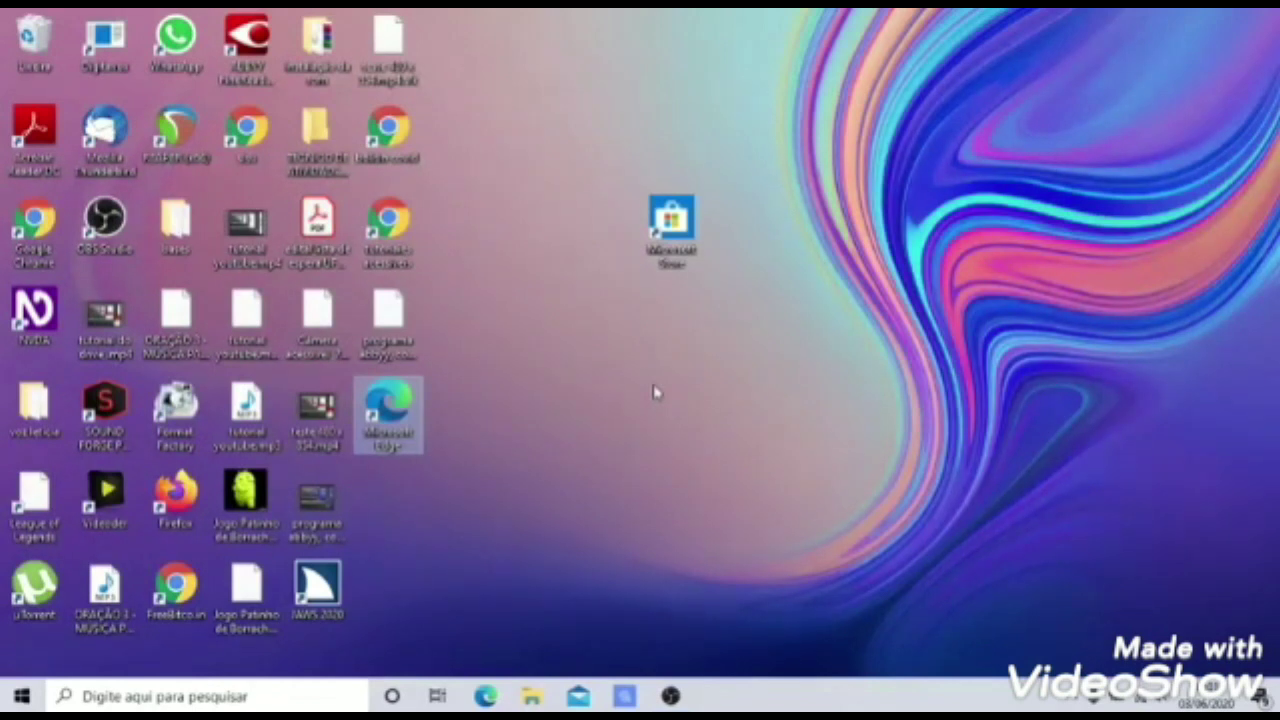
Open the Downloads folder in File Explorer.
key("super+e")
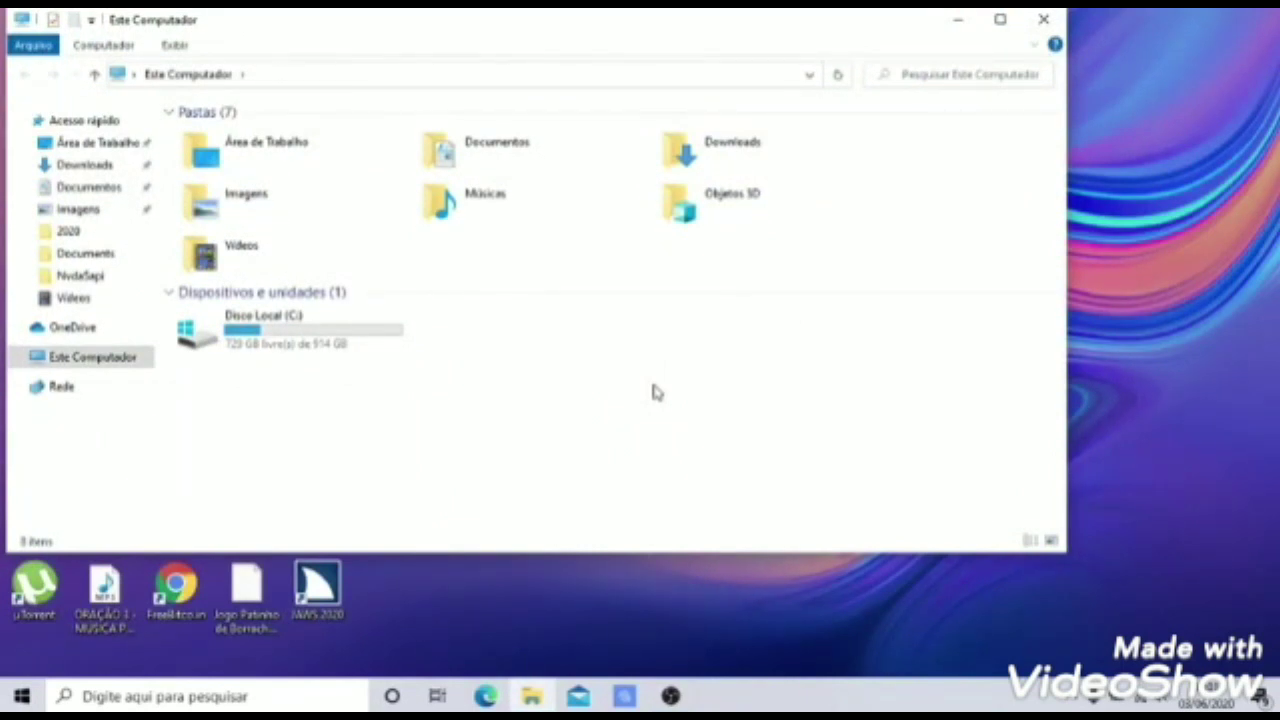
key("Right")
key("Right")
key("Return")
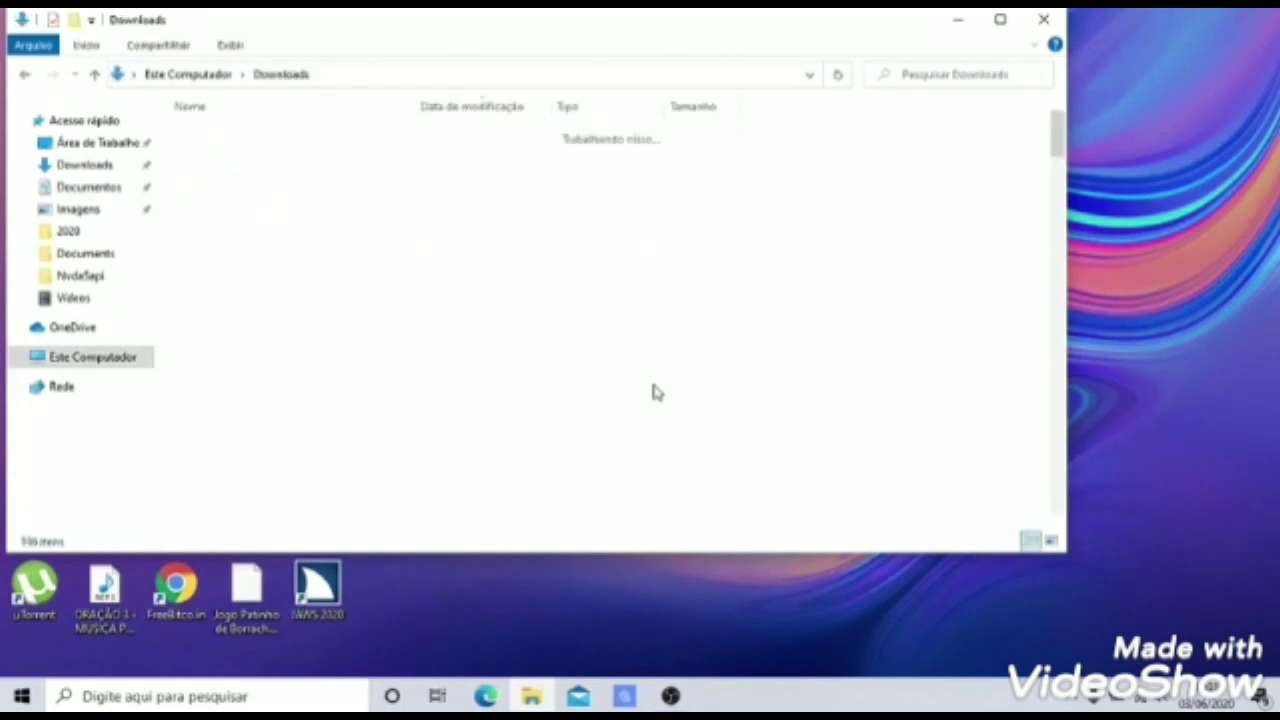
Go through the first items of the Downloads list down to the NvdaSapi folder, checking how each is announced.
key("Down")
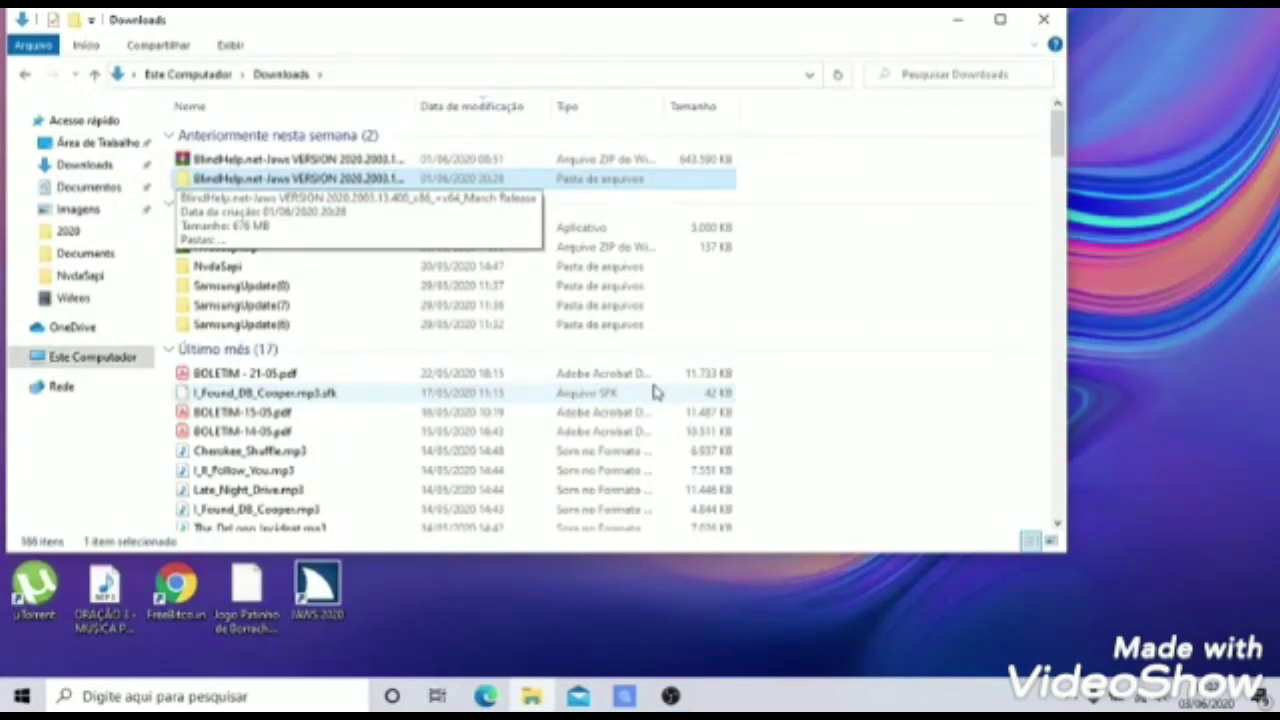
key("Down")
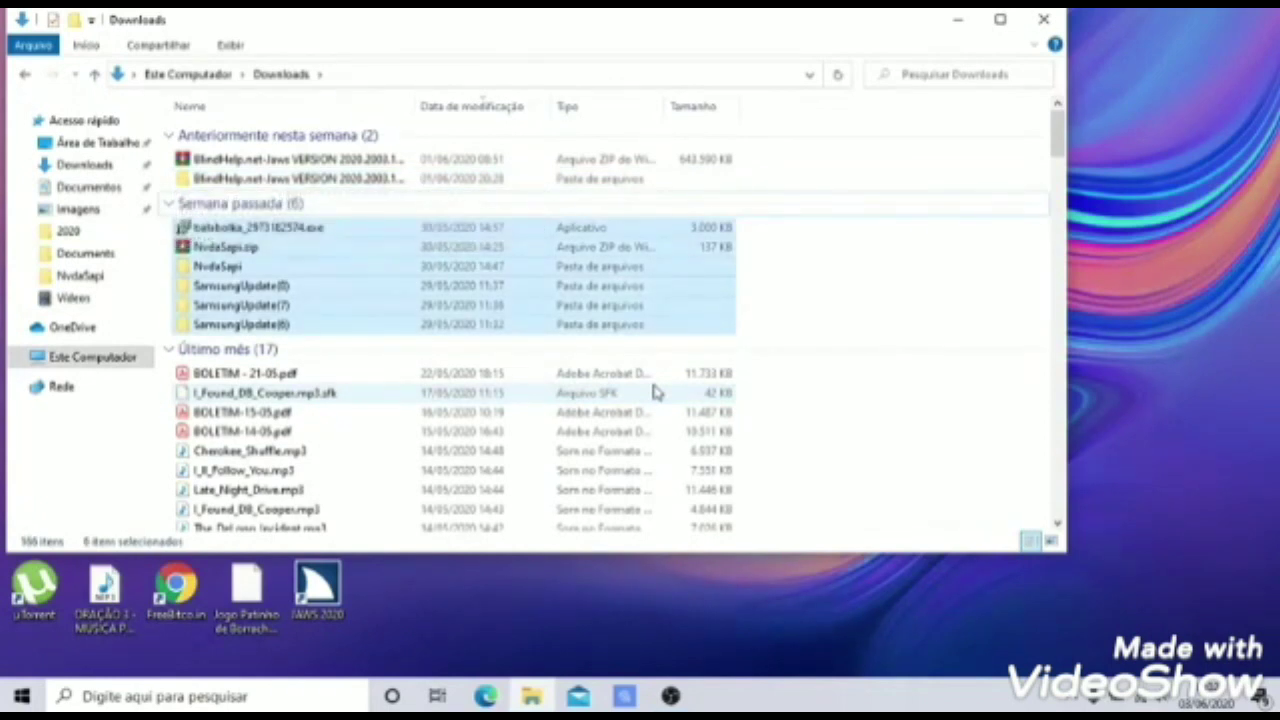
key("Down")
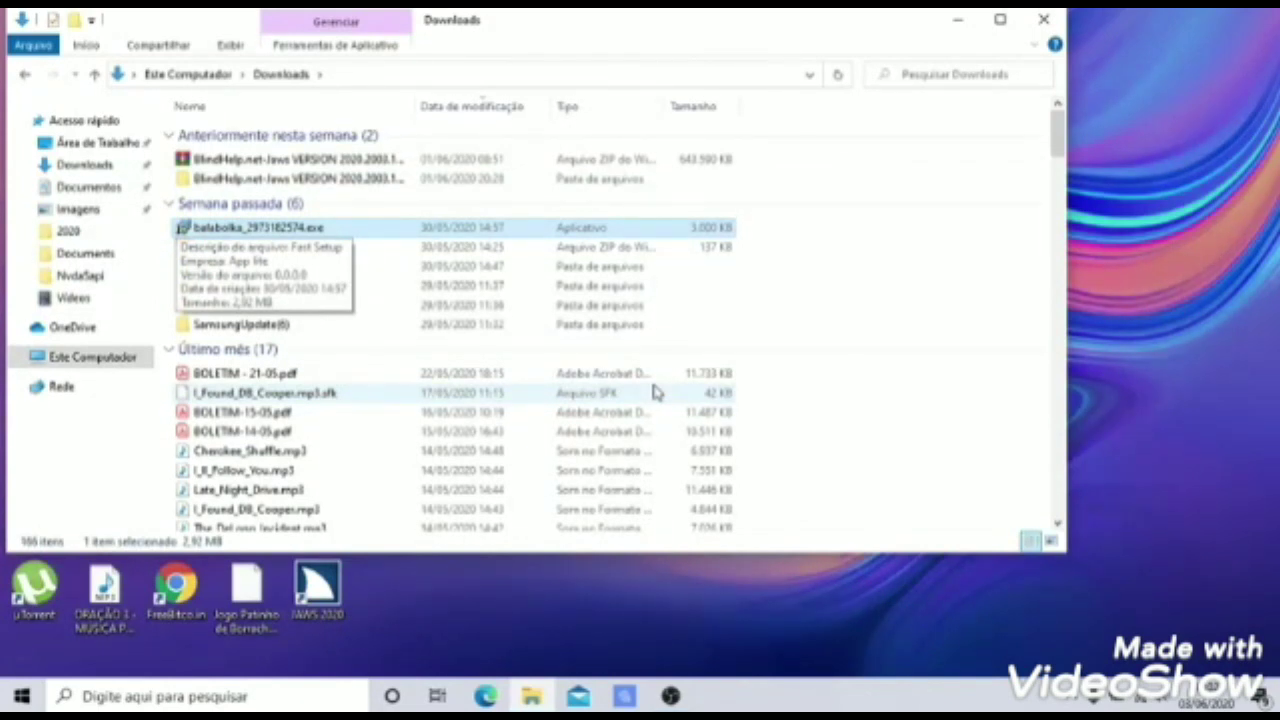
key("Down")
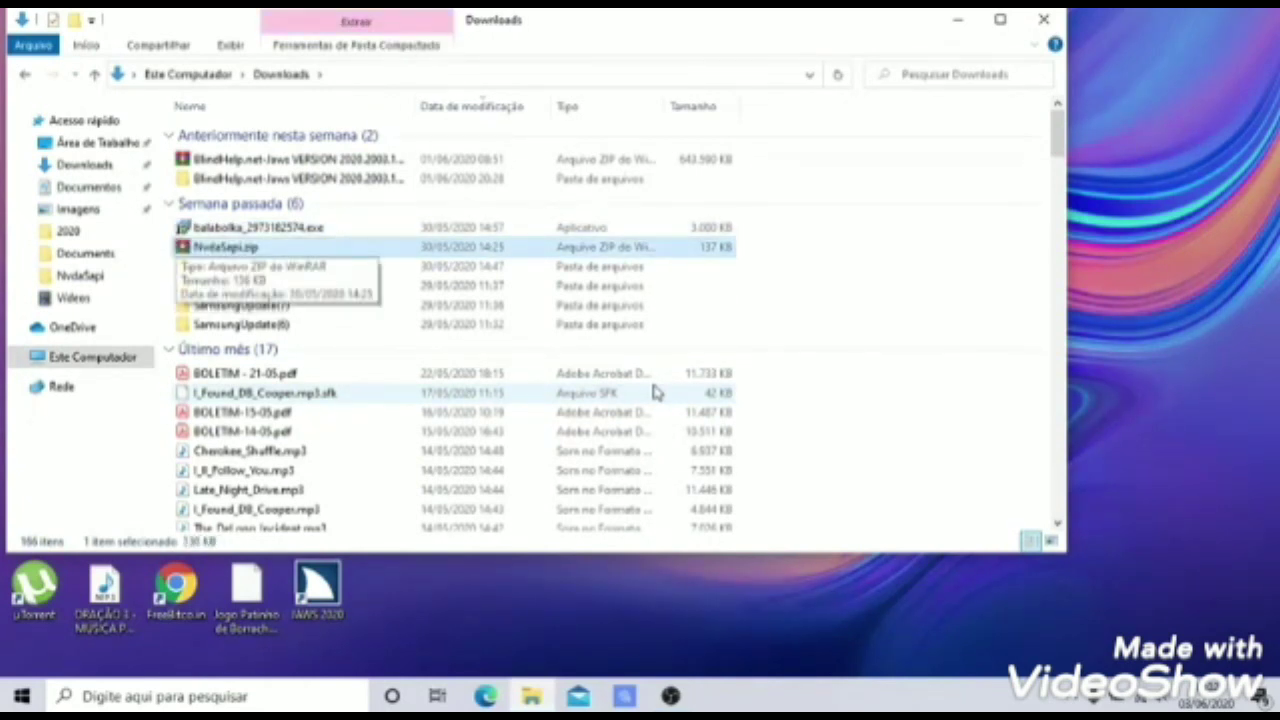
key("Down")
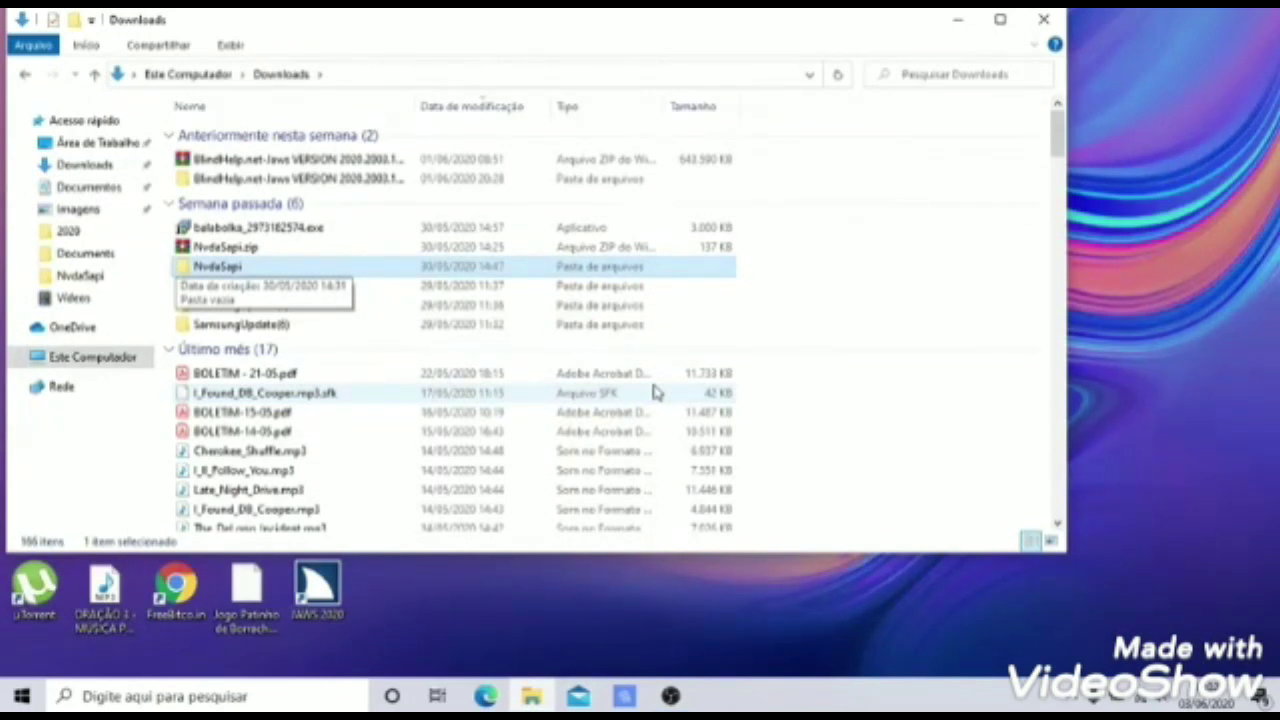
Open the NVDA settings and go to the Apresentação de objetos category.
key("insert+n")
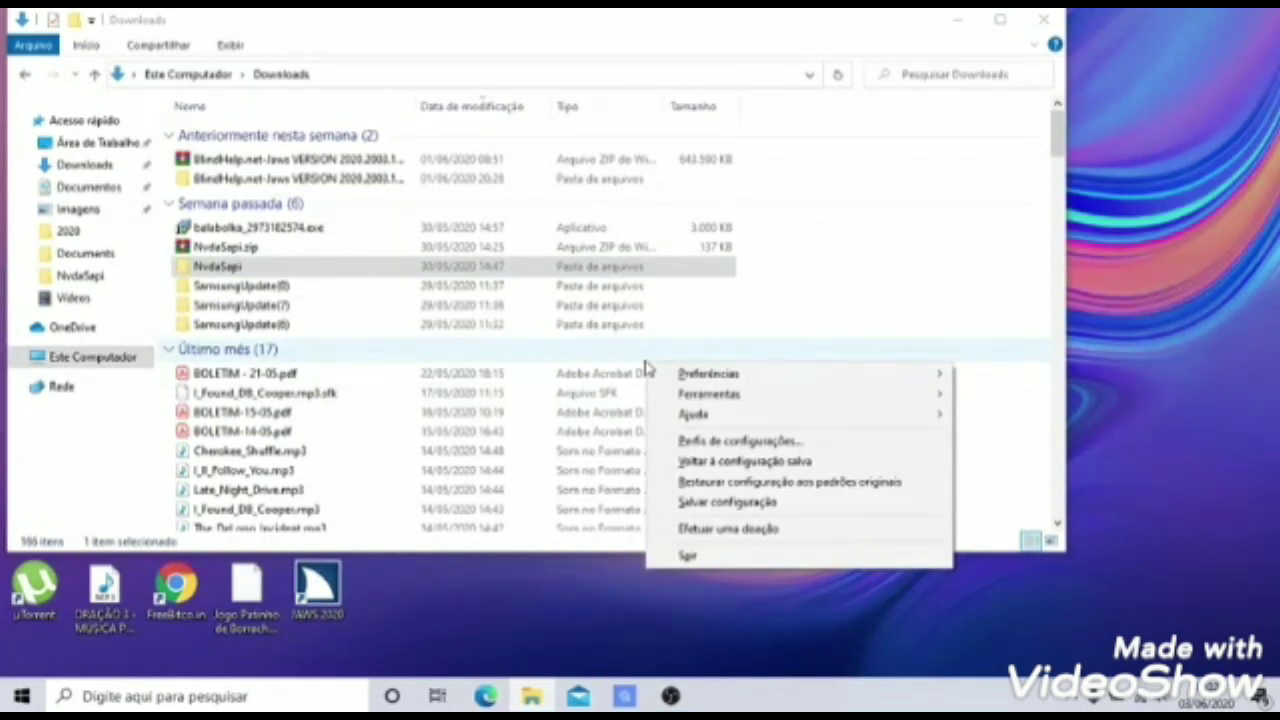
key("Down")
key("Right")
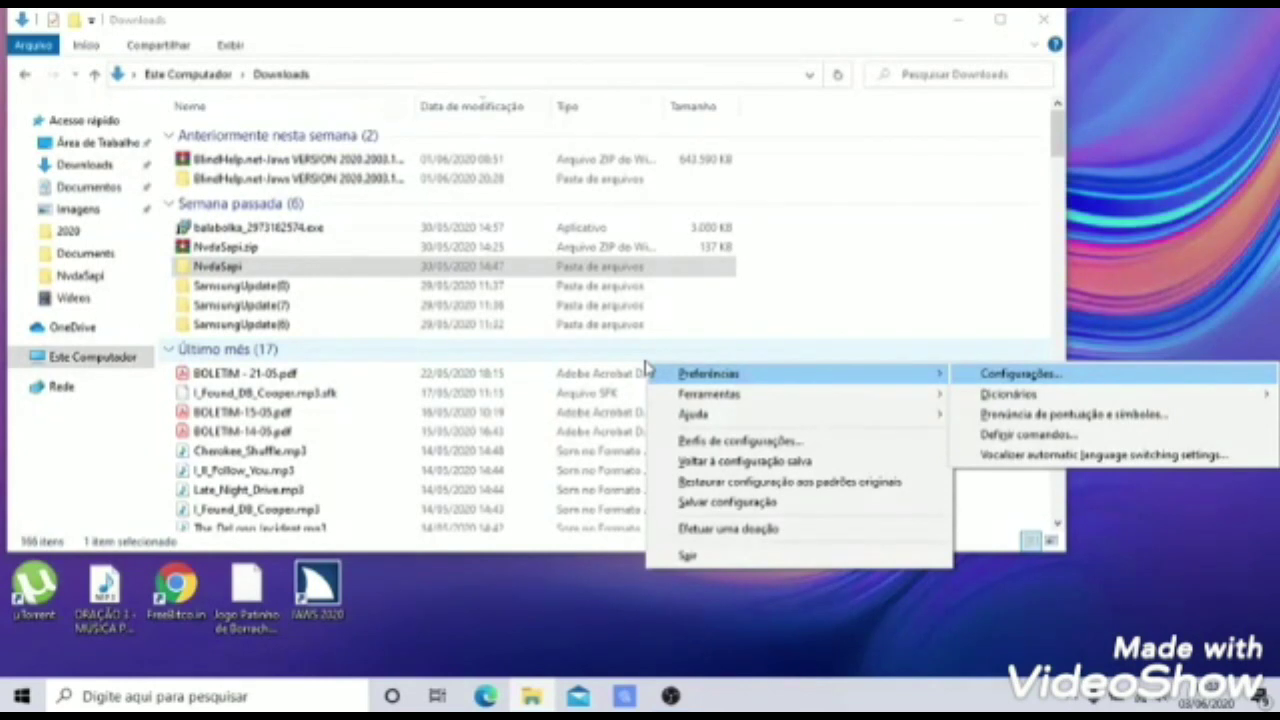
key("Return")
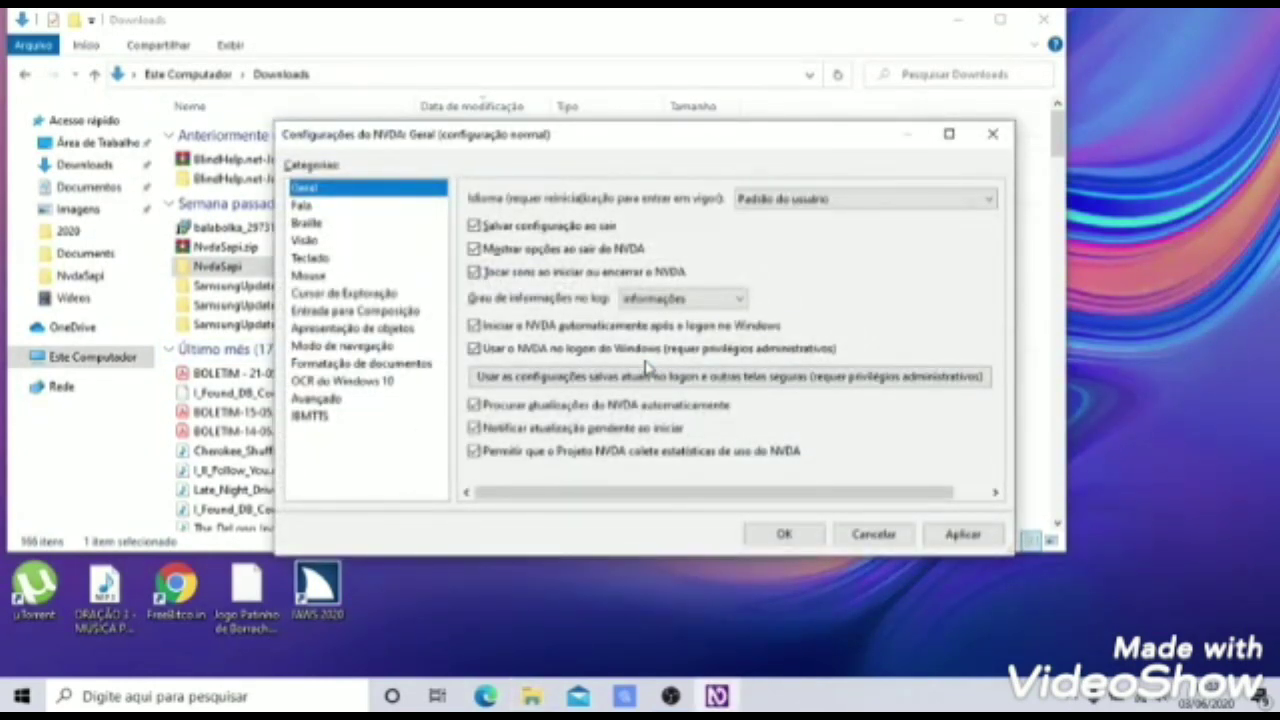
key("Down")
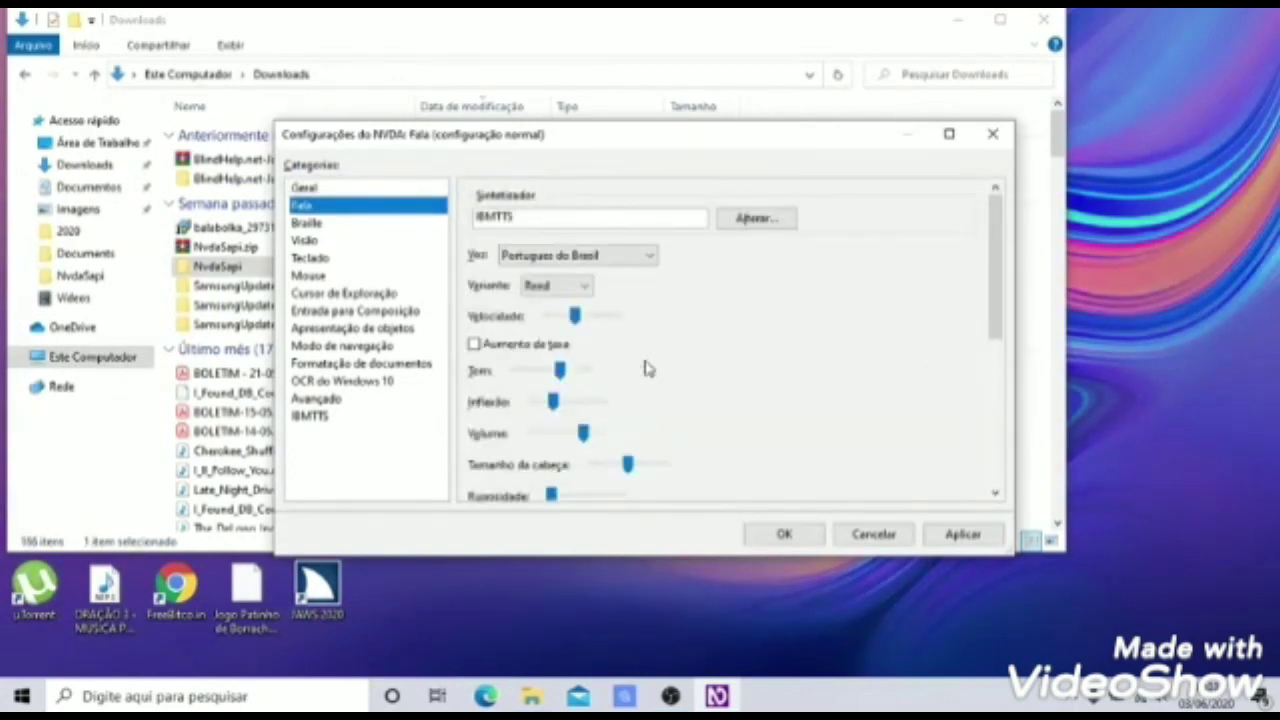
key("Down")
key("Down")
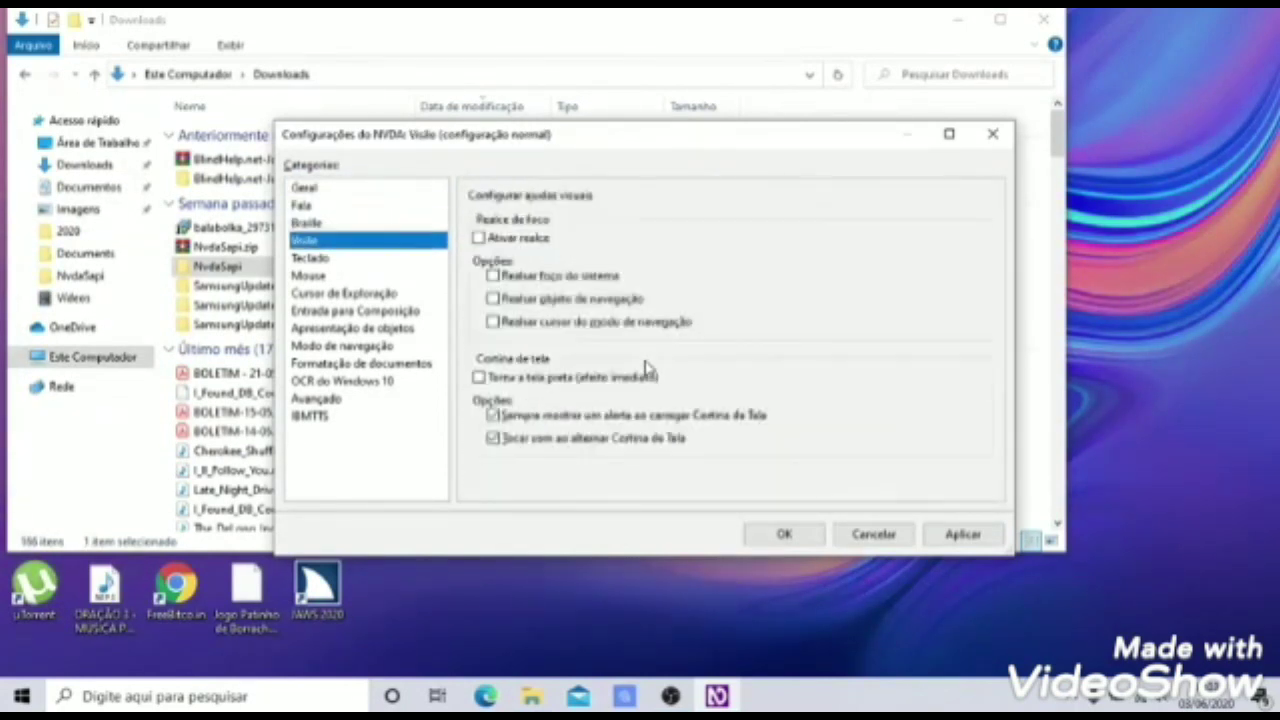
key("Down")
key("Down")
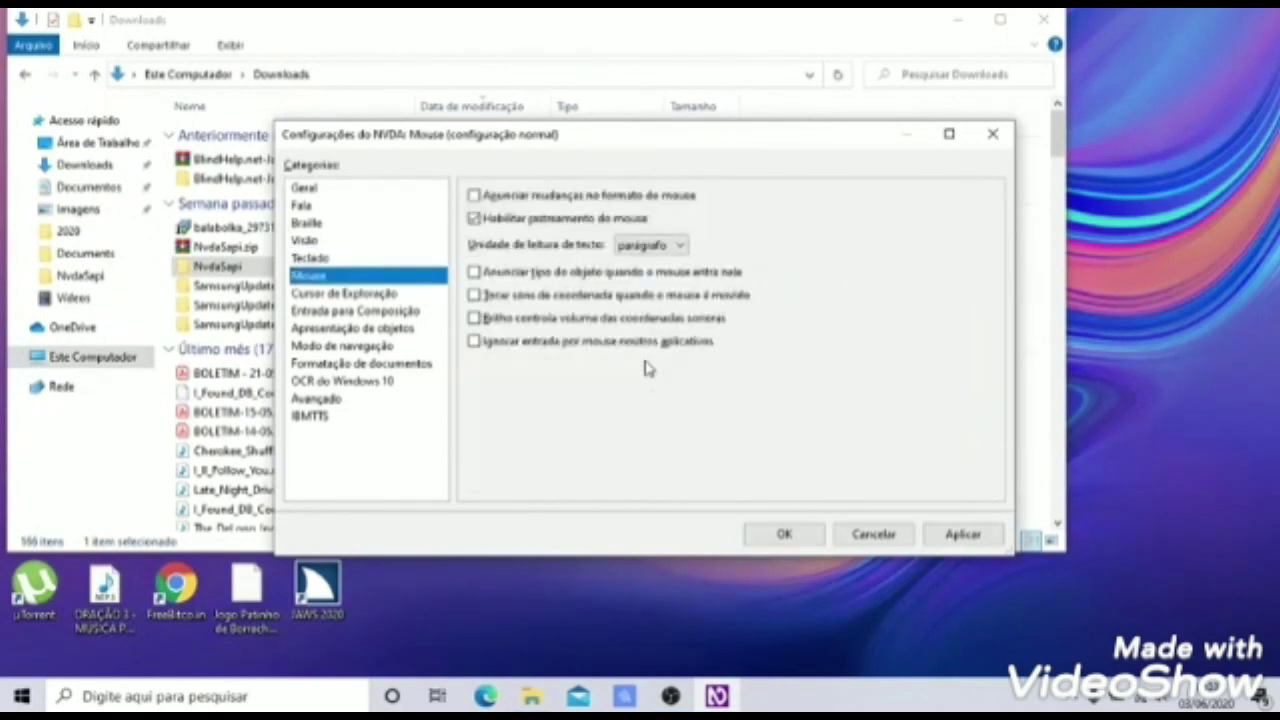
key("Down")
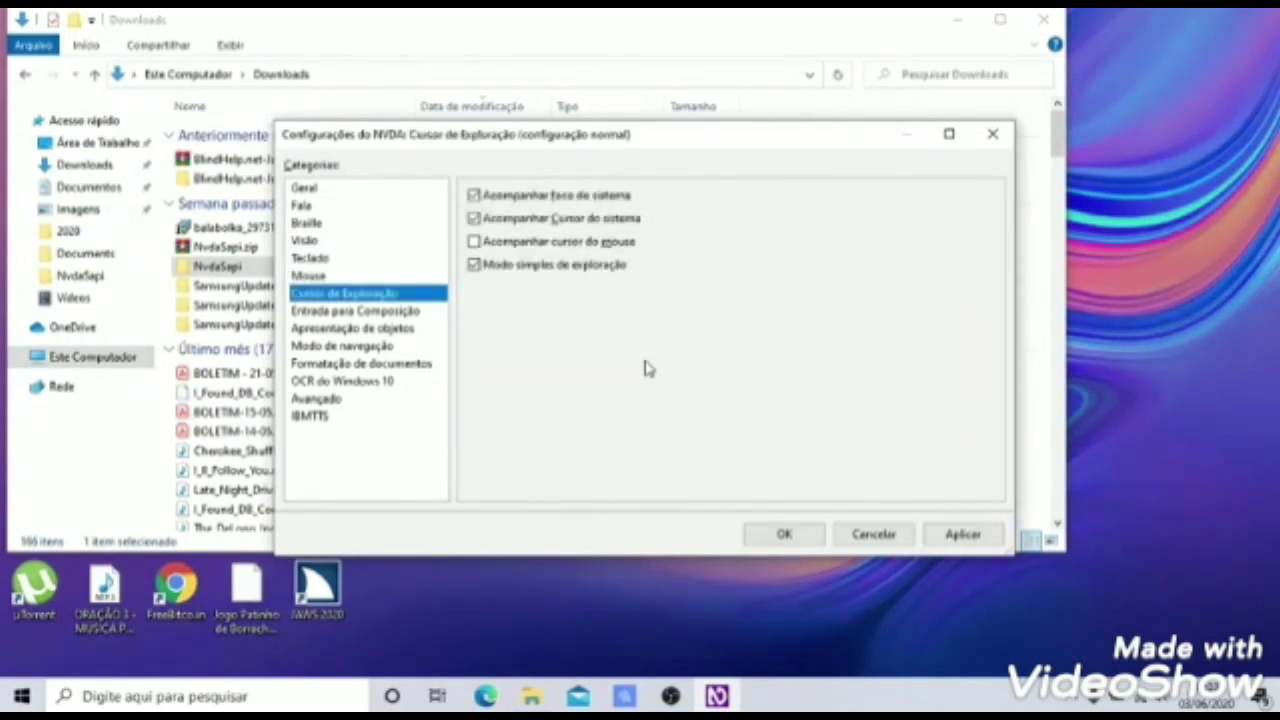
key("Down")
key("Down")
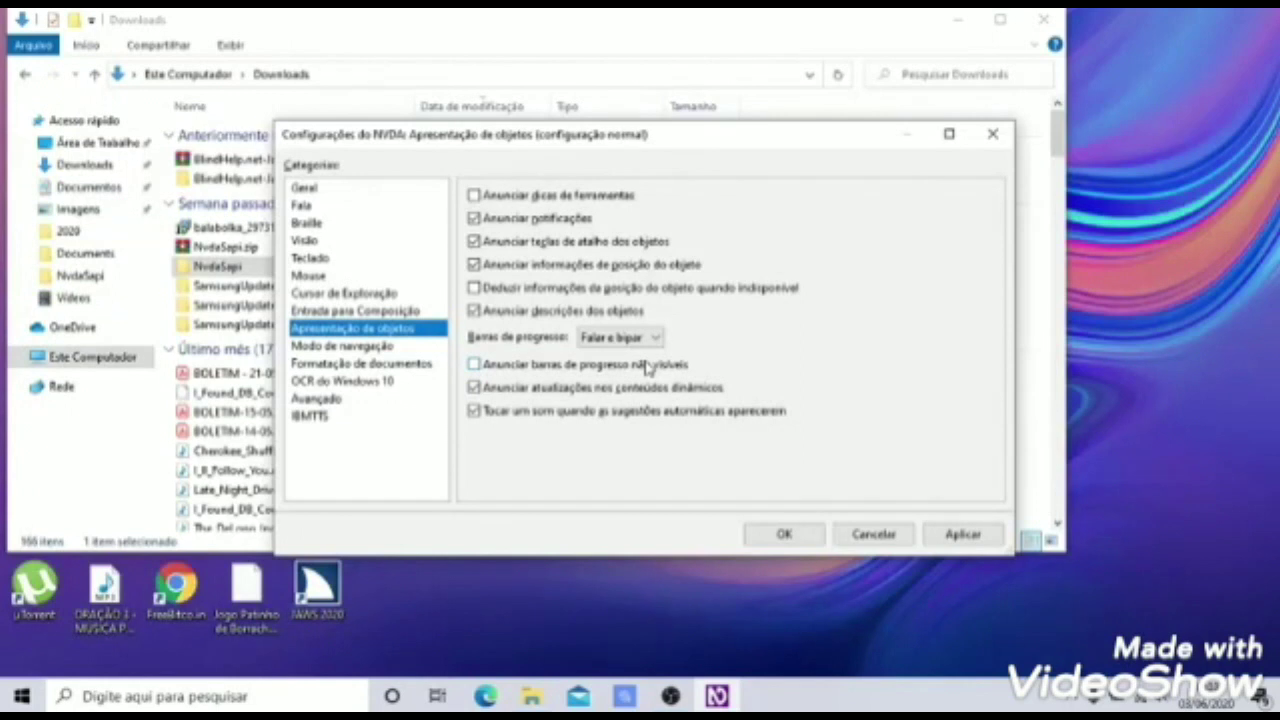
Enable Anunciar dicas de ferramentas for object presentation and save the NVDA settings.
key("Tab")
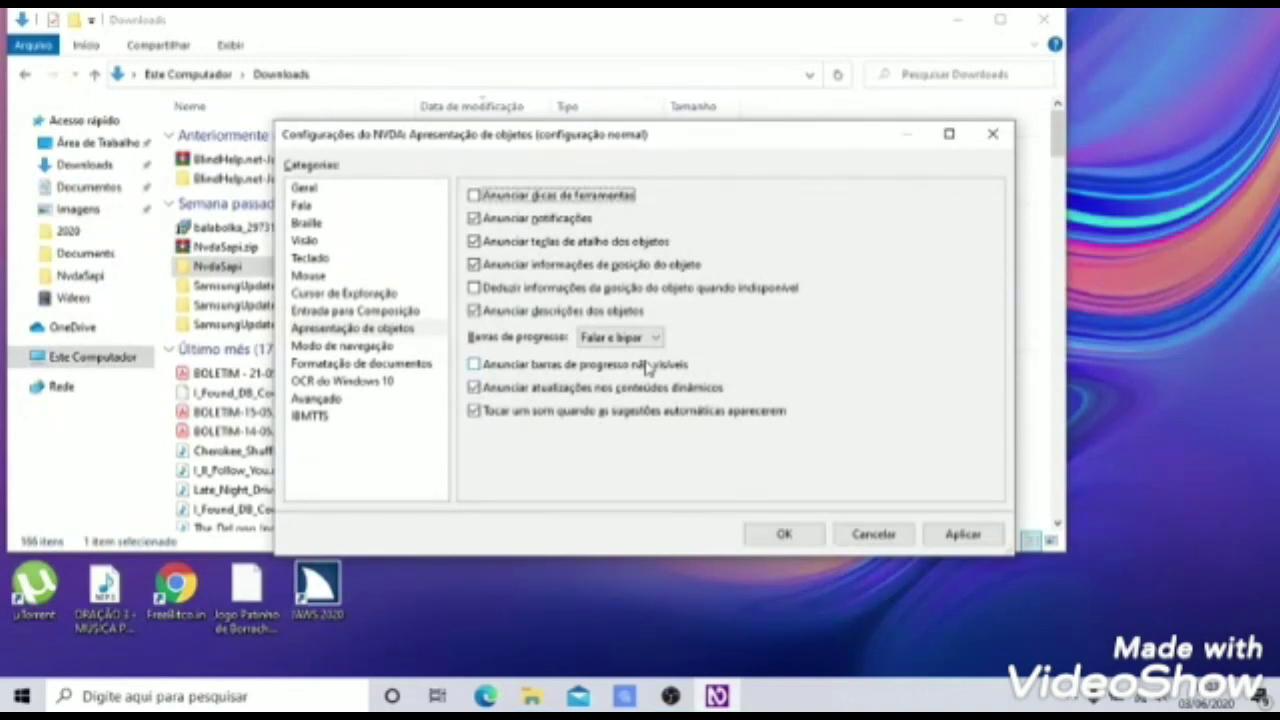
key("space")
key("shift+Tab")
key("shift+Tab")
key("shift+Tab")
key("shift+Tab")
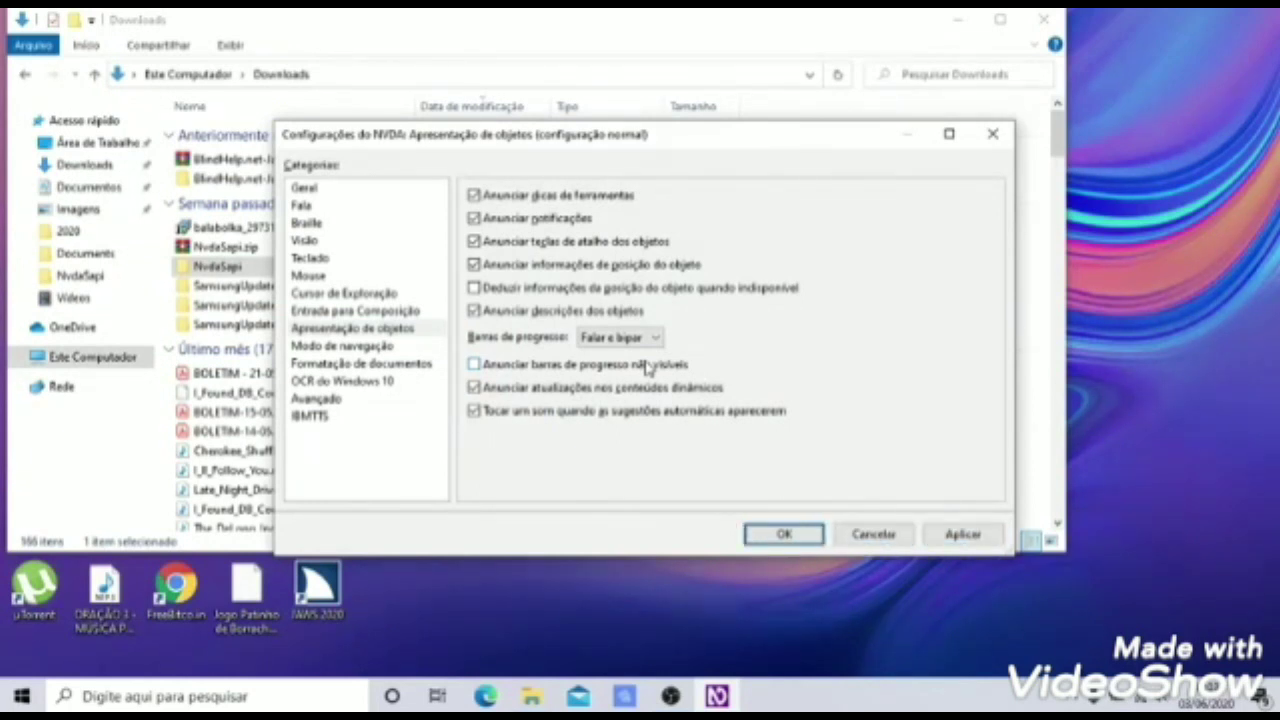
key("Return")
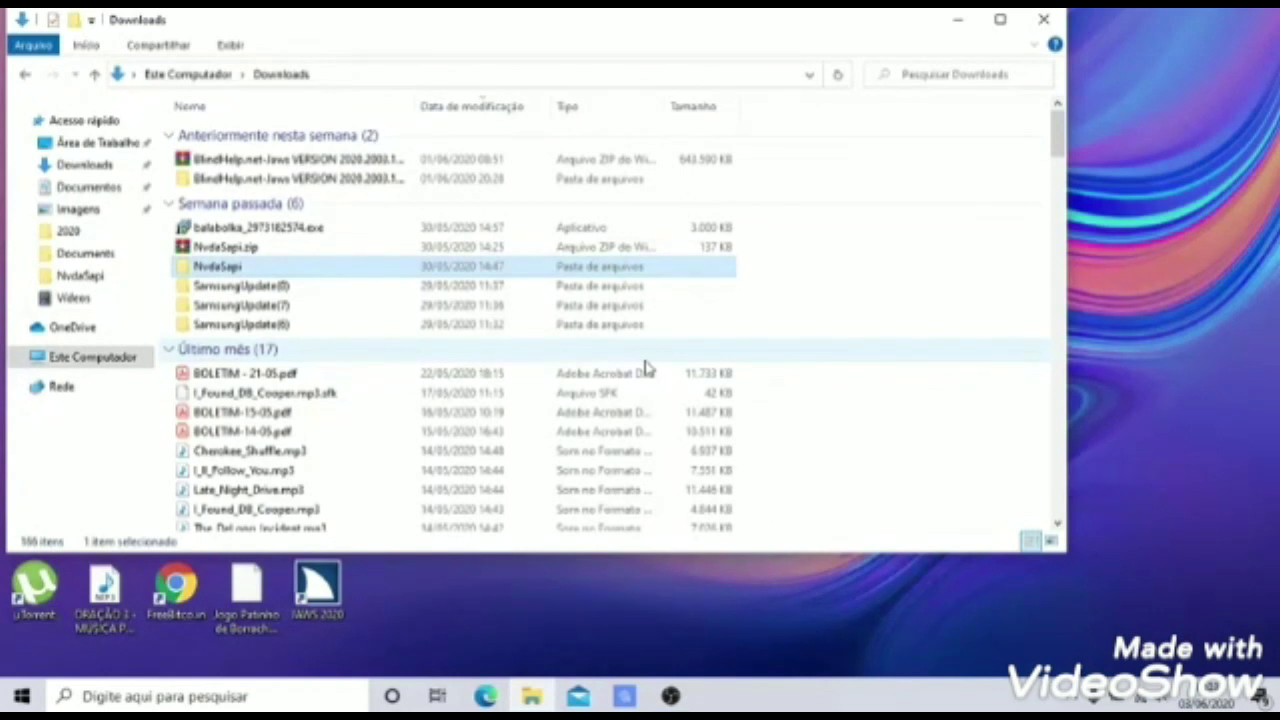
Revisit NvdaSapi.zip, the balabolka installer and the NvdaSapi folder to check whether their tooltips are announced.
key("Up")
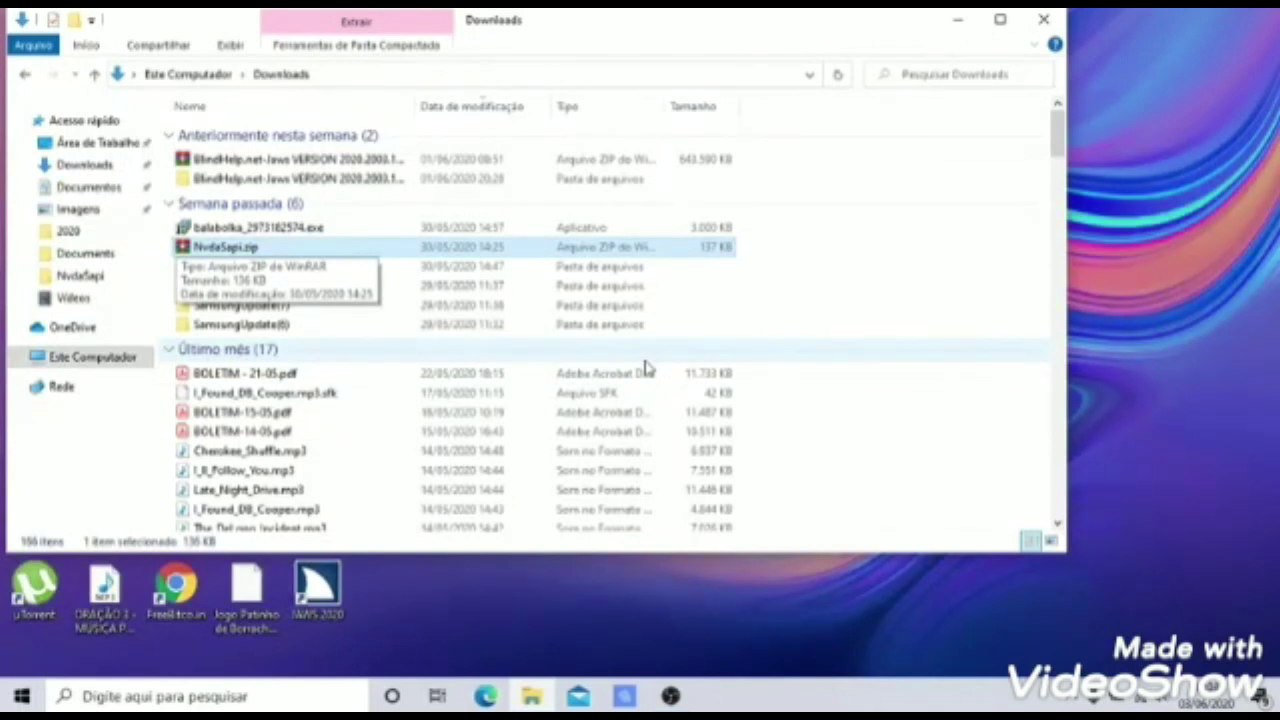
key("Up")
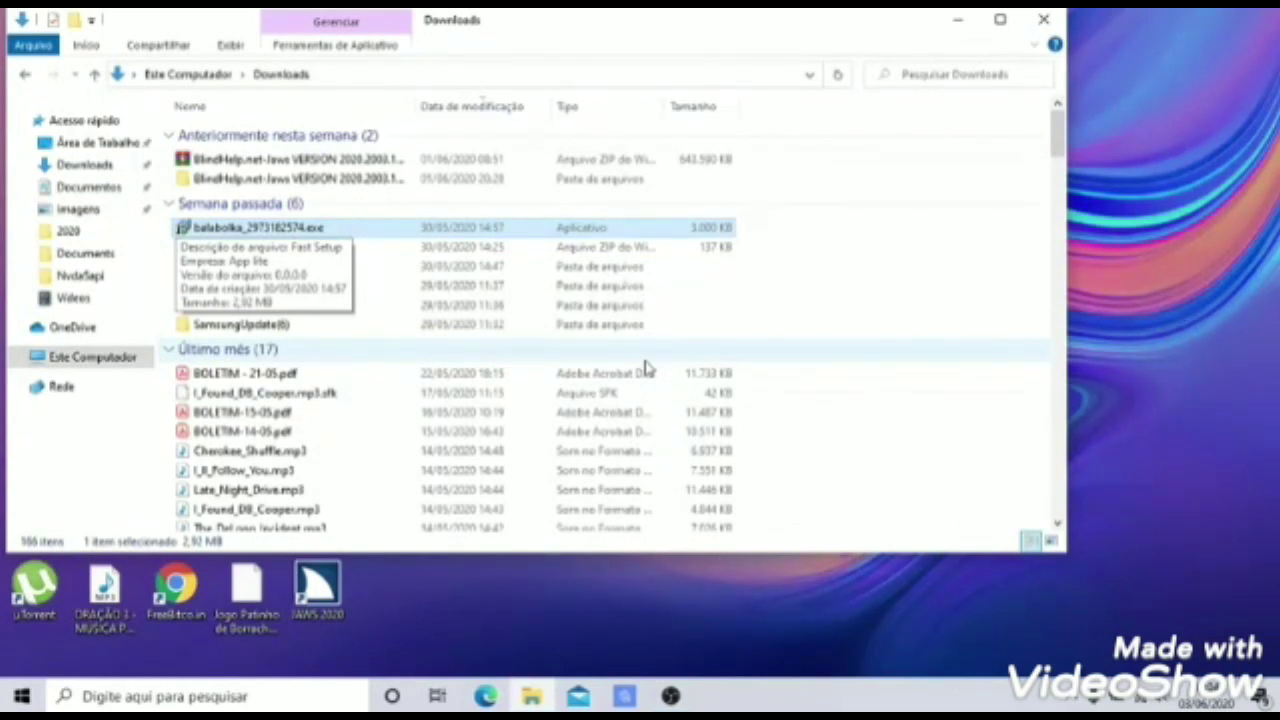
key("Down")
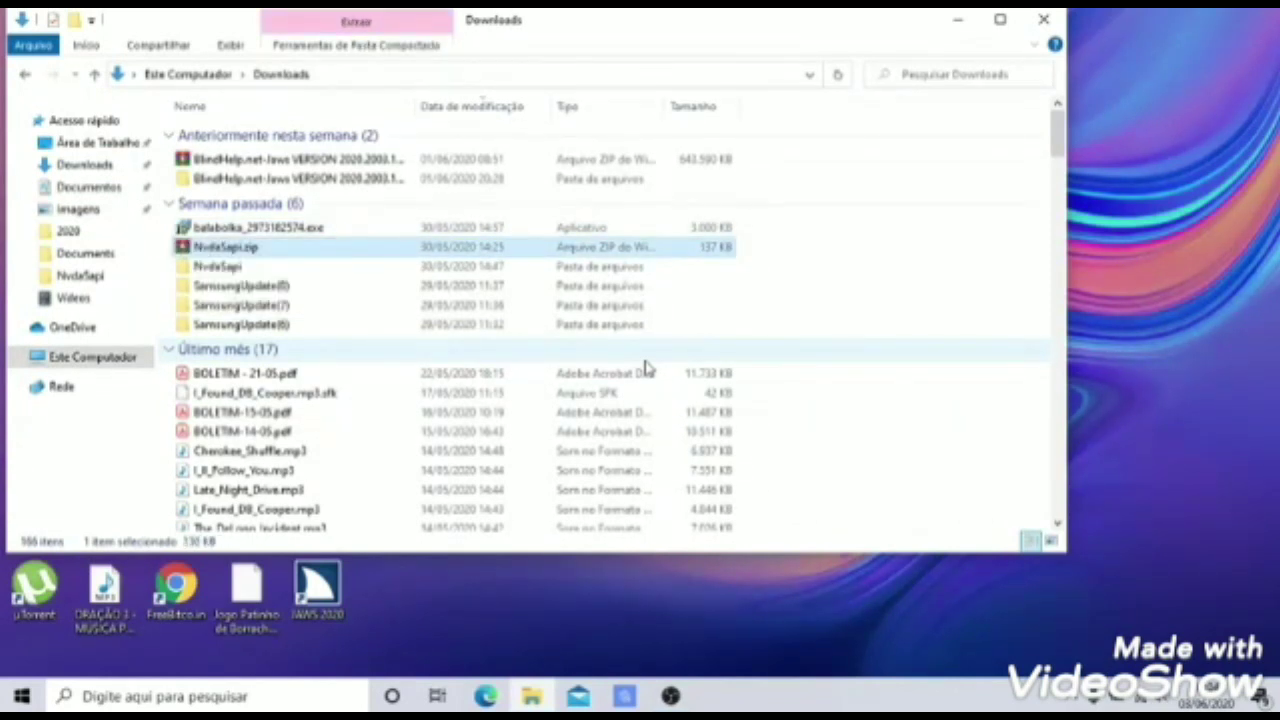
key("Down")
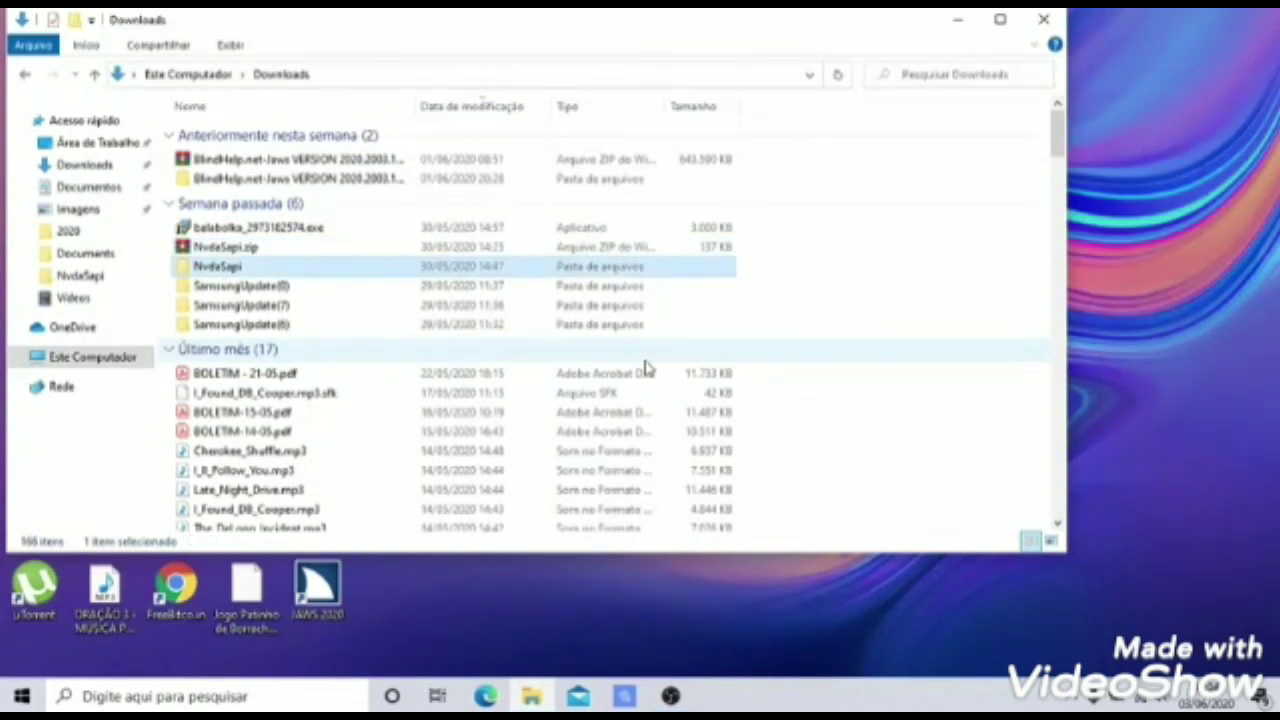